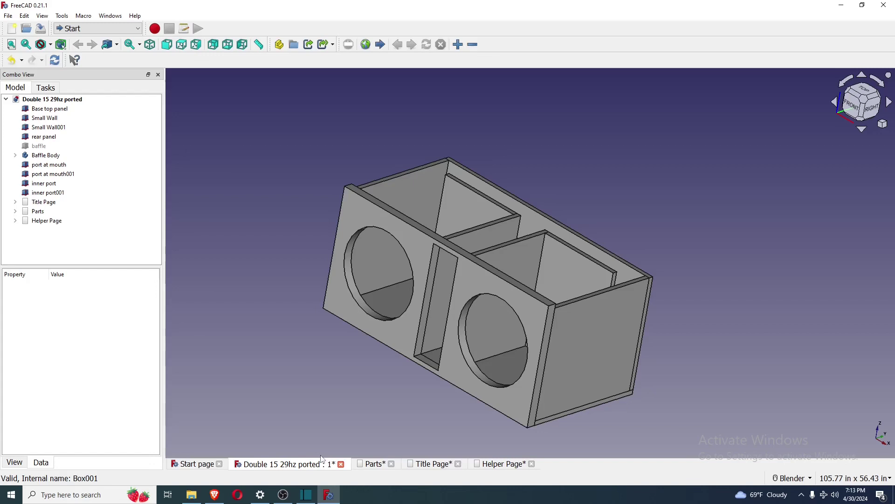
Show the Title Page drawing, then the Parts cut sheet with dimensioned panels
{"action": "left_click", "coordinate": [429, 467]}
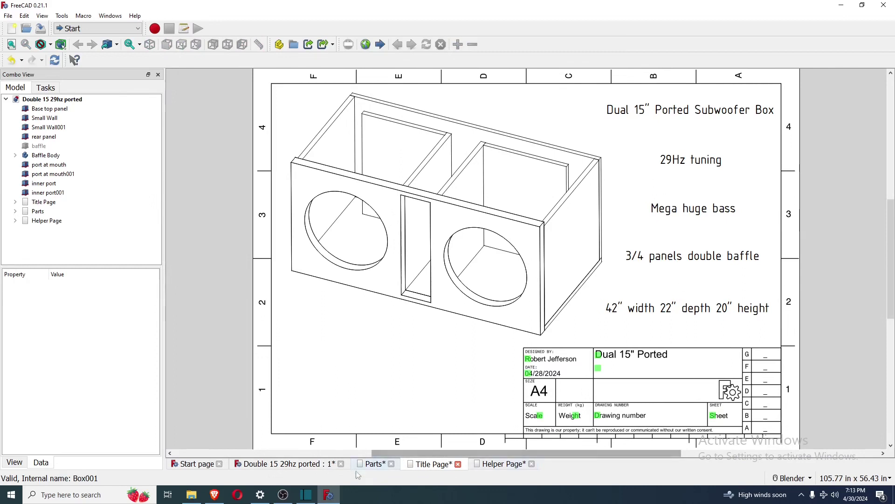
{"action": "left_click", "coordinate": [373, 464]}
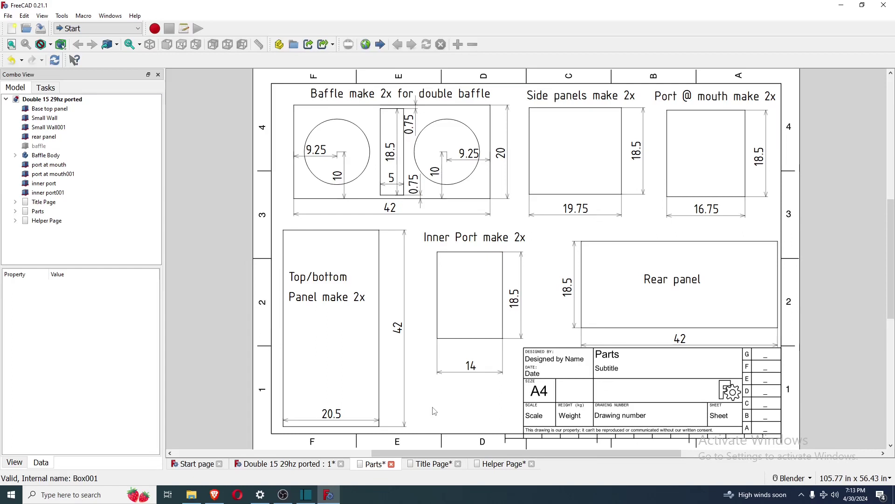
Bring up the Helper page assembly drawing dimensioned 3.75, 17.75 and 5
{"action": "left_click", "coordinate": [502, 464]}
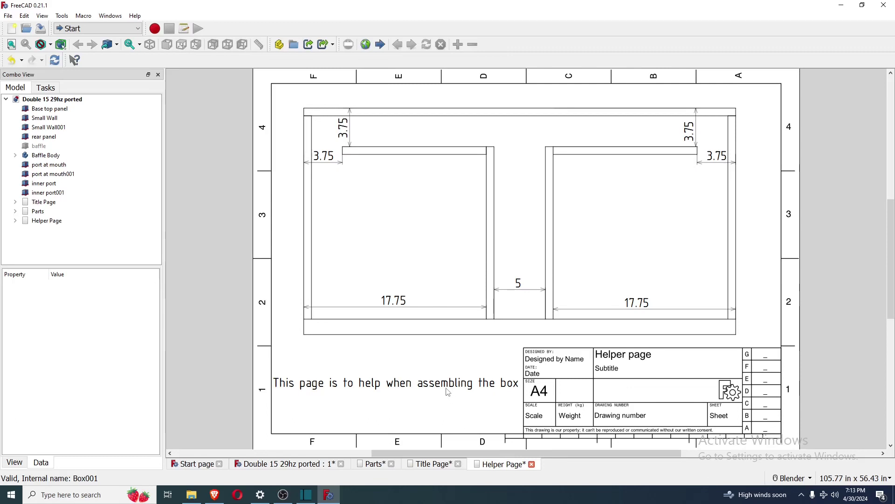
Return to the 3D box model and orbit it to view from above, then the front baffle
{"action": "left_click", "coordinate": [294, 463]}
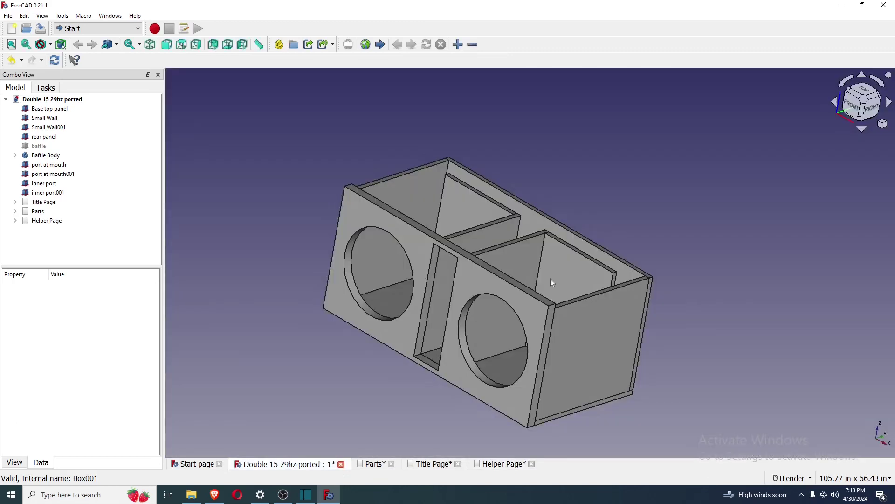
{"action": "left_click_drag", "start_coordinate": [612, 274], "coordinate": [618, 317]}
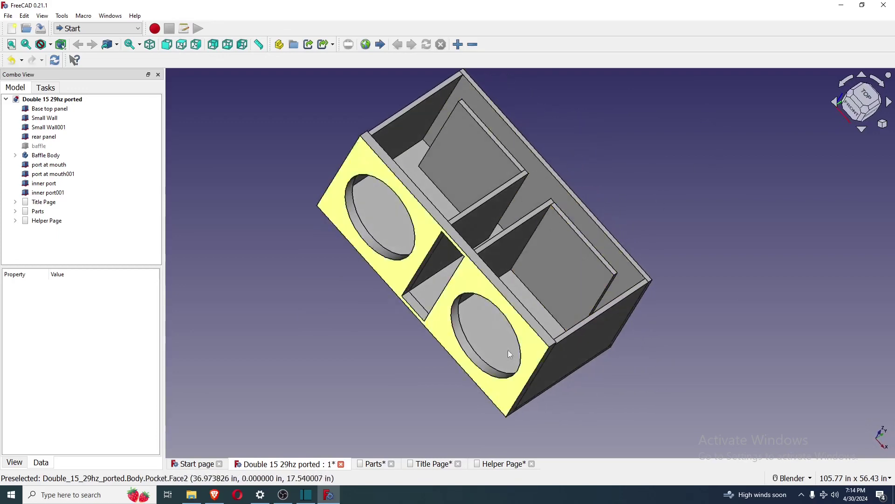
{"action": "left_click_drag", "start_coordinate": [565, 337], "coordinate": [540, 344]}
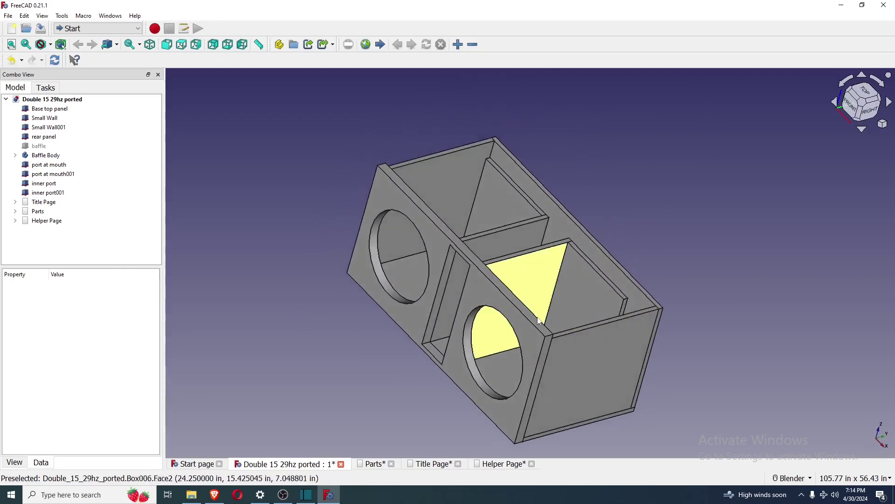
Search Windows for 'hor' and launch Hornresp
{"action": "left_click", "coordinate": [85, 497]}
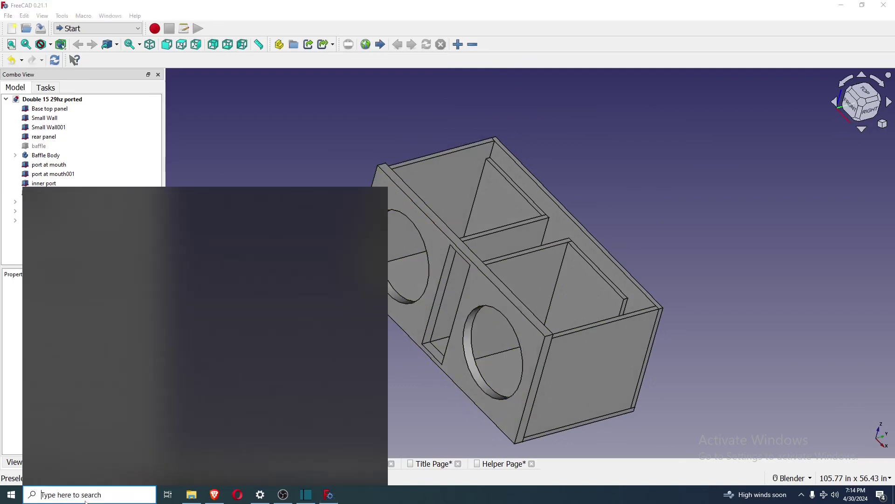
{"action": "type", "text": "hor"}
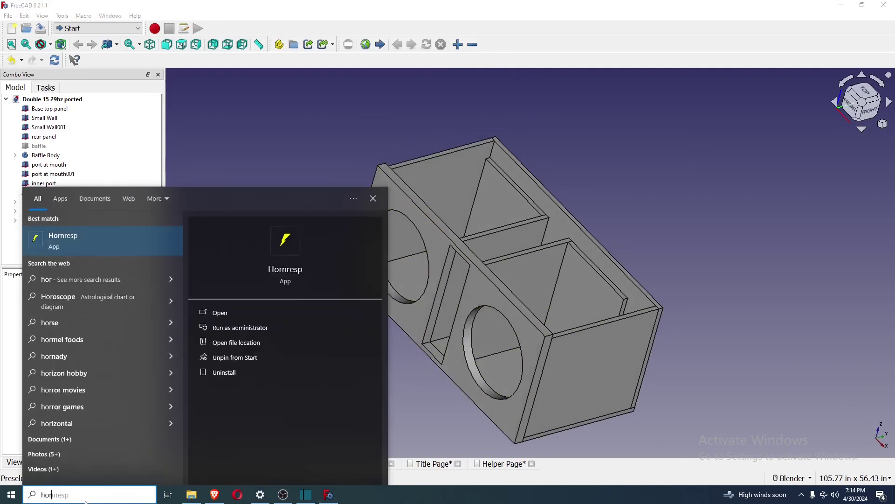
{"action": "left_click", "coordinate": [80, 237]}
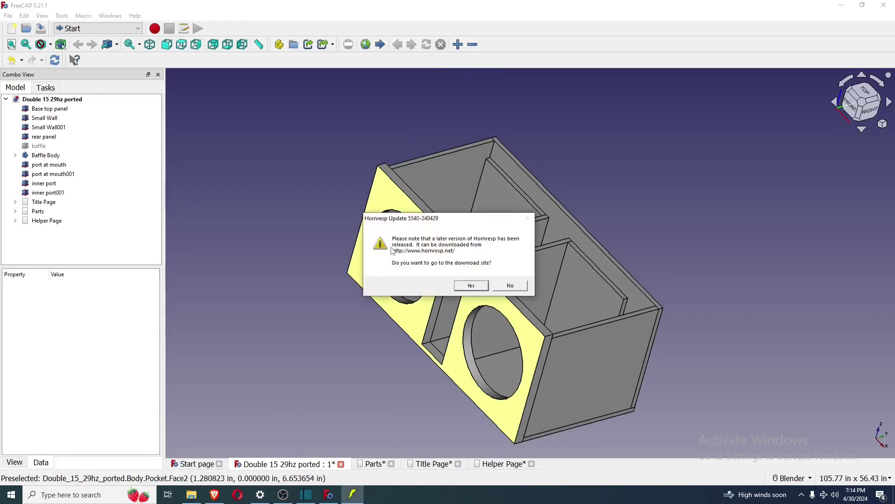
Decline the update download, then import the dual15ported.txt Hornresp record as record 194
{"action": "left_click", "coordinate": [506, 287]}
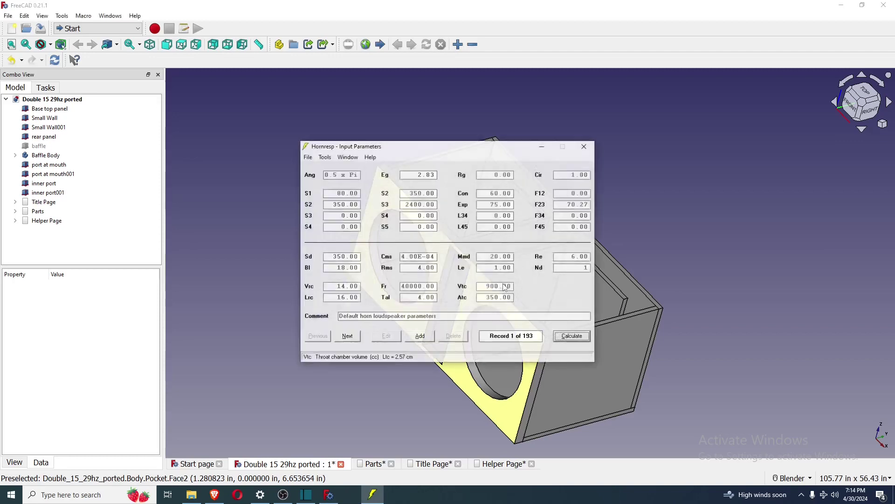
{"action": "left_click", "coordinate": [307, 157]}
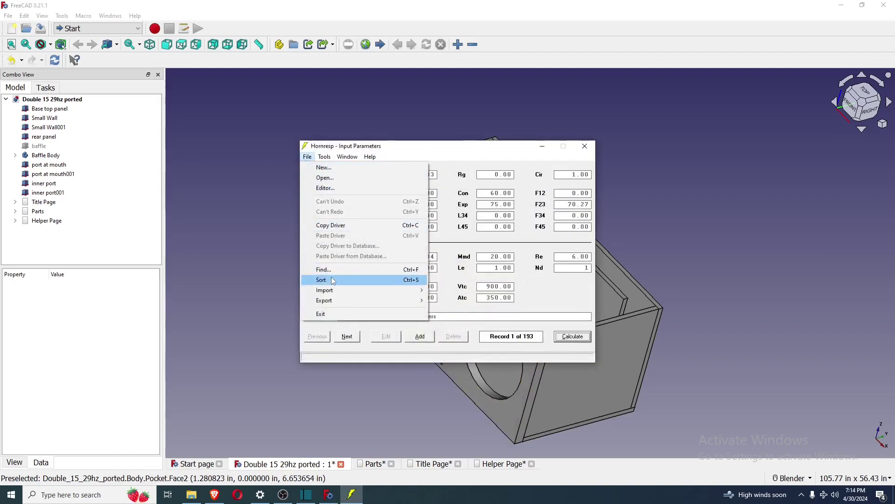
{"action": "mouse_move", "coordinate": [329, 290]}
{"action": "left_click", "coordinate": [466, 290]}
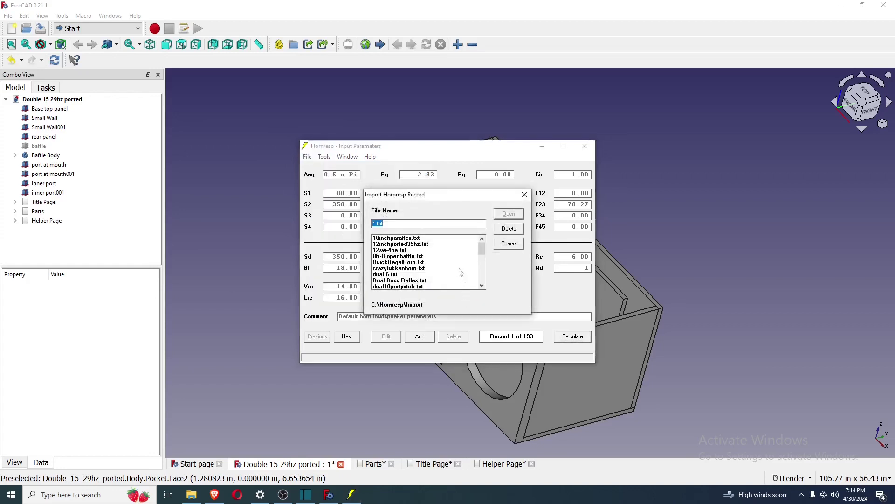
{"action": "scroll", "coordinate": [461, 272], "scroll_direction": "down", "scroll_amount": 6}
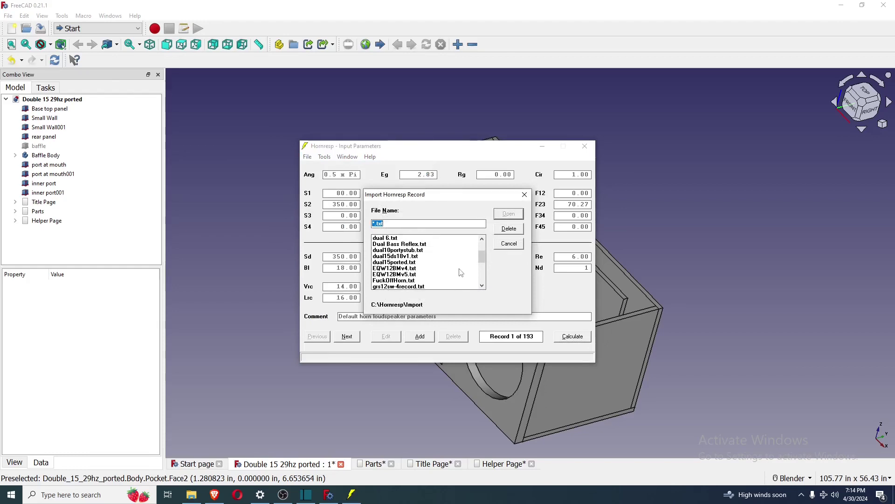
{"action": "left_click", "coordinate": [392, 263]}
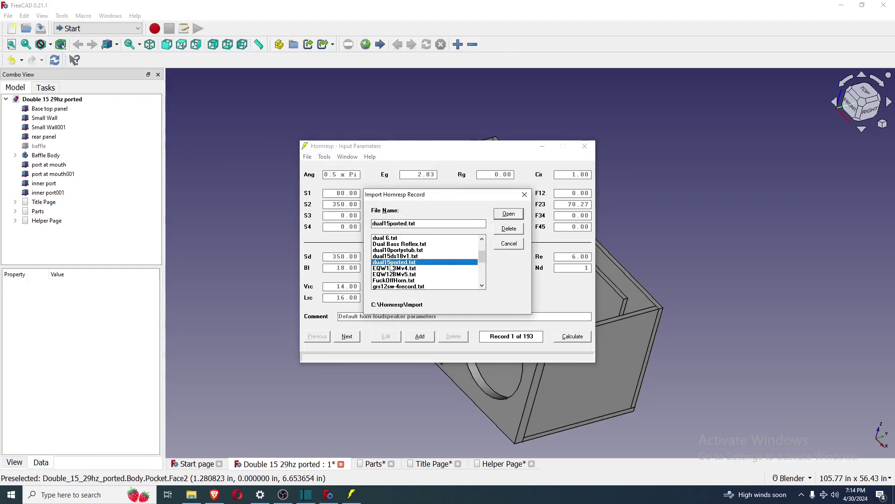
{"action": "left_click", "coordinate": [508, 214]}
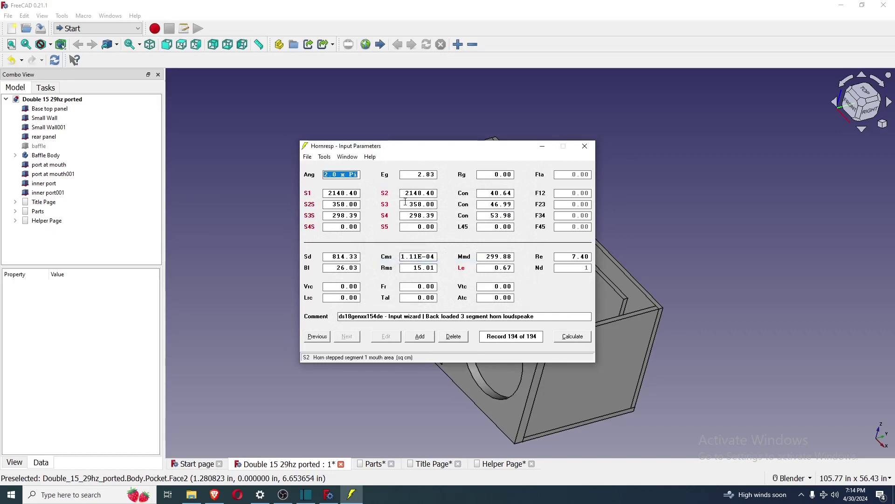
Paste the ds18genxx154de driver from the database and calculate the 120.240-litre design's schematic
{"action": "left_click", "coordinate": [308, 156]}
{"action": "left_click", "coordinate": [334, 256]}
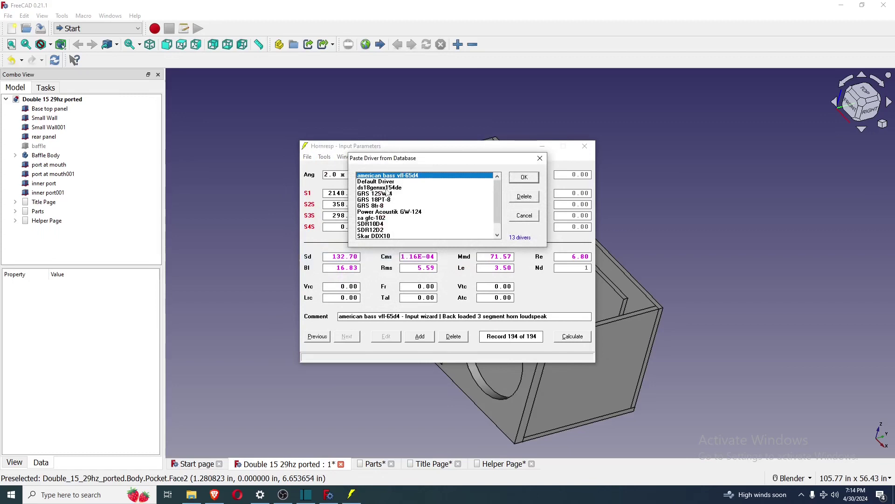
{"action": "left_click", "coordinate": [391, 188]}
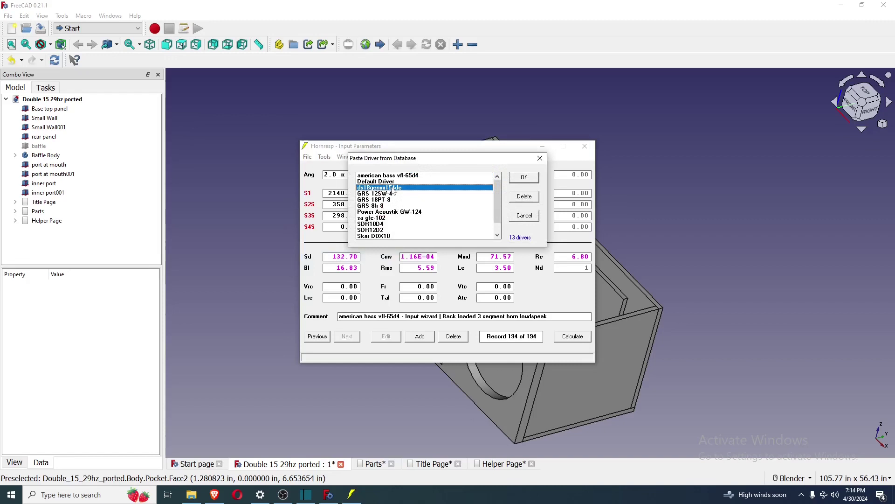
{"action": "left_click", "coordinate": [525, 178]}
{"action": "left_click", "coordinate": [572, 336]}
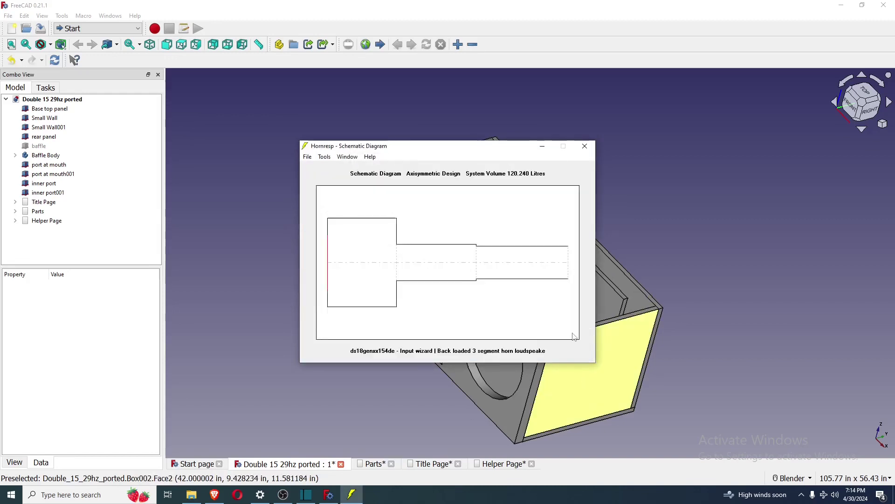
Display the Acoustical Power graph, reading 89.6001 dB at 30.95 Hz
{"action": "left_click", "coordinate": [346, 157]}
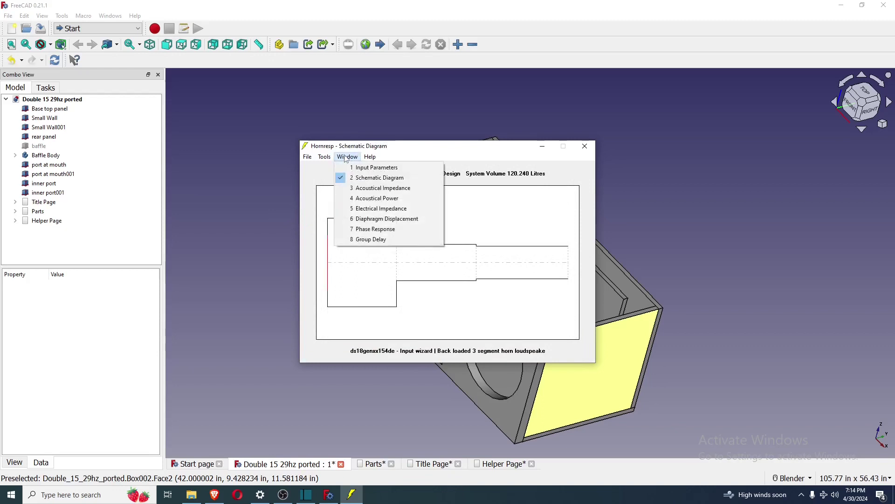
{"action": "left_click", "coordinate": [373, 203]}
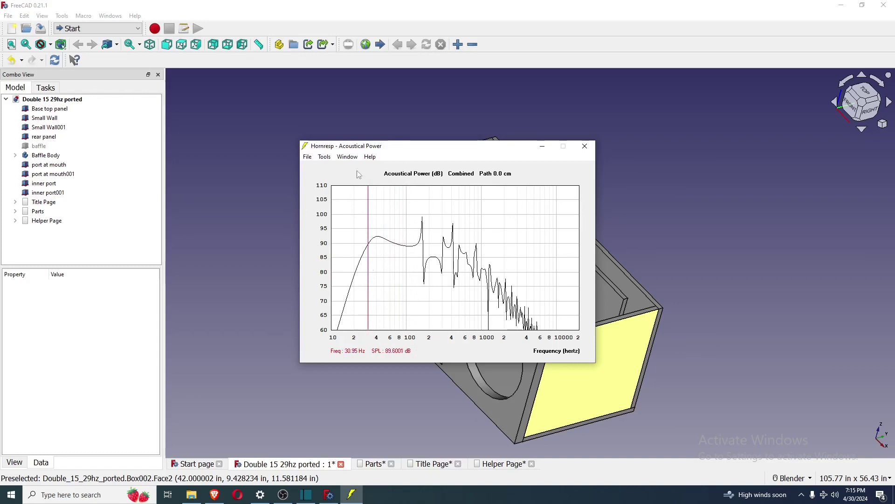
{"action": "left_click", "coordinate": [349, 156]}
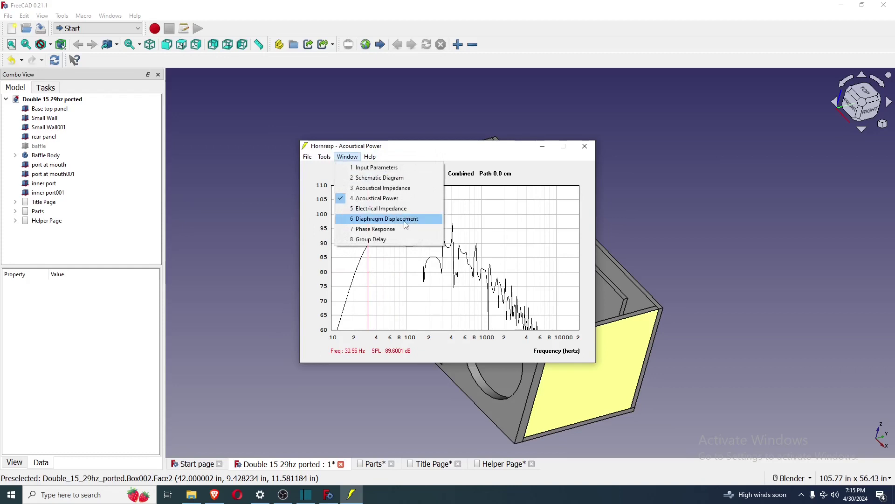
Switch to the Diaphragm Displacement graph, showing 1.0333 mm at 20.15 Hz
{"action": "left_click", "coordinate": [401, 219]}
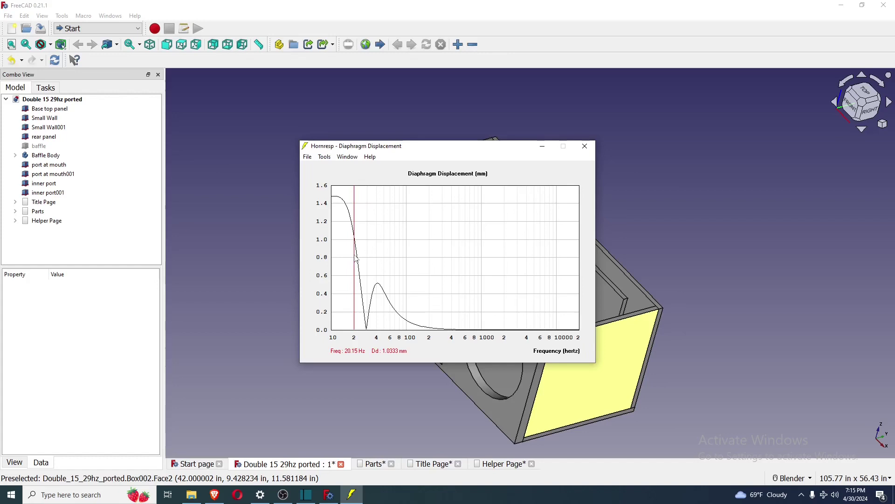
{"action": "left_click", "coordinate": [343, 158]}
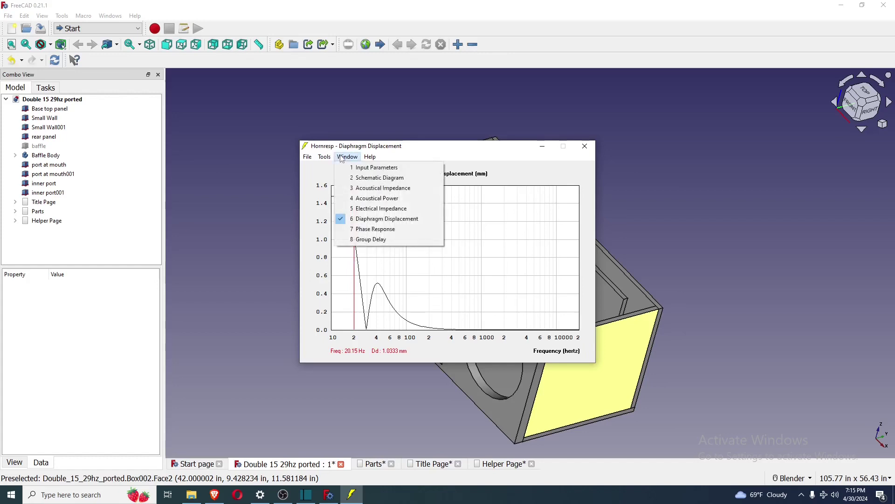
Read the Phase Response graph, then Group Delay near 16.73 Hz, and return to Input Parameters
{"action": "left_click", "coordinate": [385, 229]}
{"action": "left_click_drag", "start_coordinate": [339, 216], "coordinate": [424, 259]}
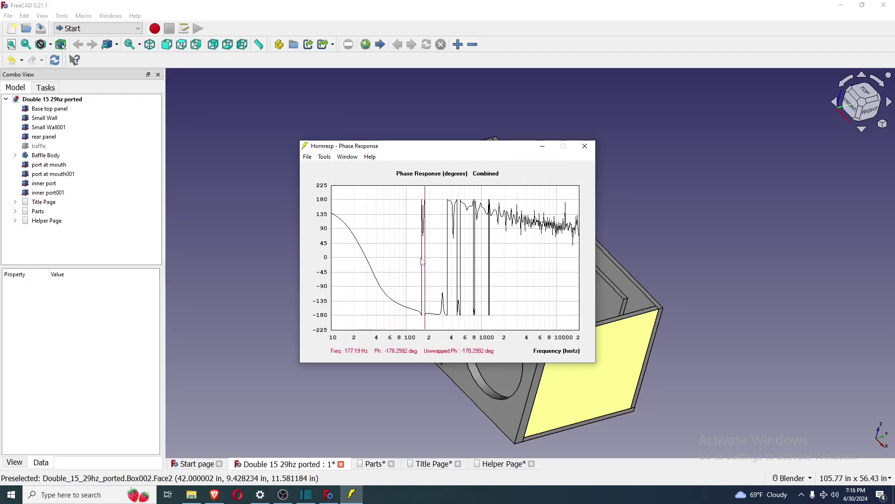
{"action": "left_click", "coordinate": [347, 157]}
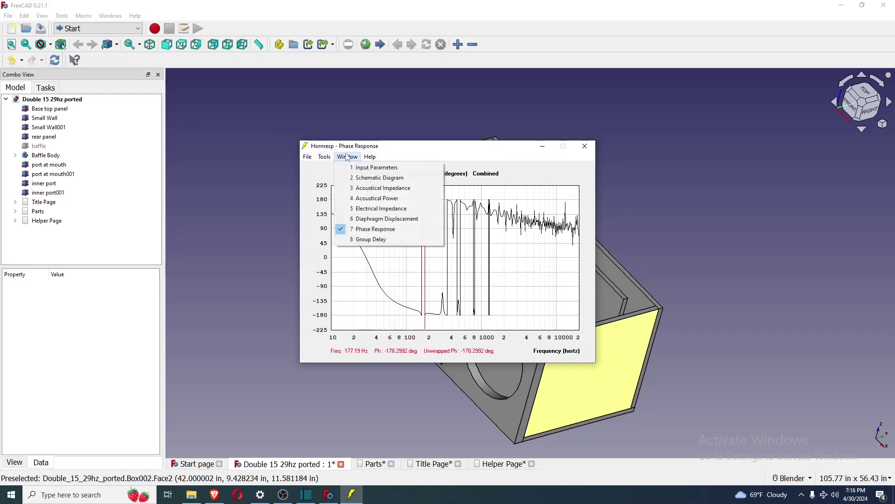
{"action": "left_click", "coordinate": [369, 240]}
{"action": "mouse_move", "coordinate": [362, 249]}
{"action": "left_mouse_down"}
{"action": "mouse_move", "coordinate": [351, 256]}
{"action": "mouse_move", "coordinate": [404, 271]}
{"action": "mouse_move", "coordinate": [354, 259]}
{"action": "left_mouse_up"}
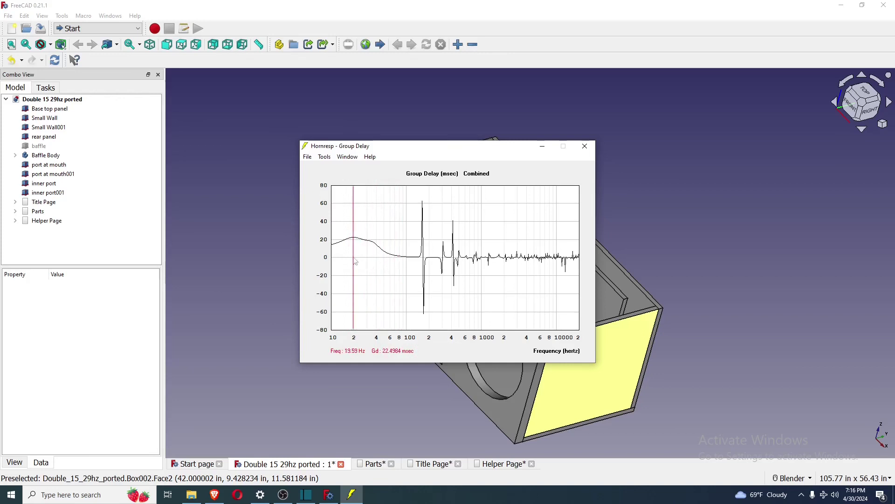
{"action": "left_click", "coordinate": [355, 158]}
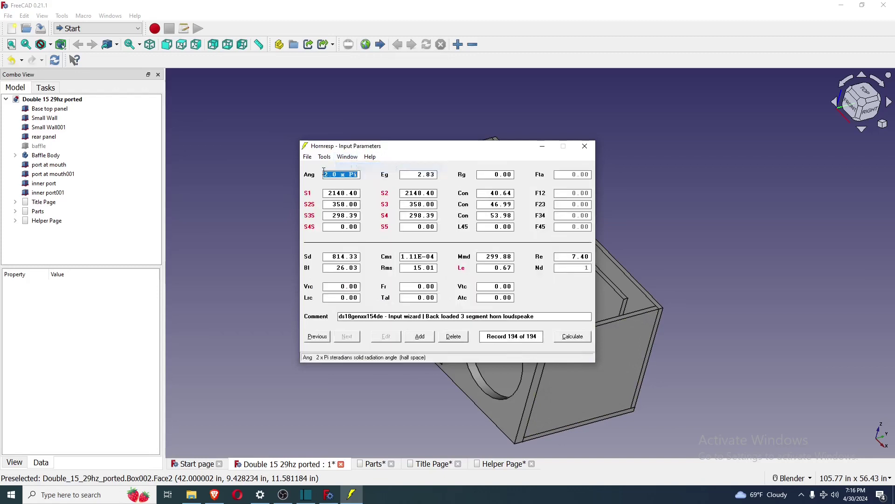
Paste the skar ddx15d2 driver from the database (Sd 804.00, Bl 19.55, Re 1.80)
{"action": "left_click", "coordinate": [308, 157]}
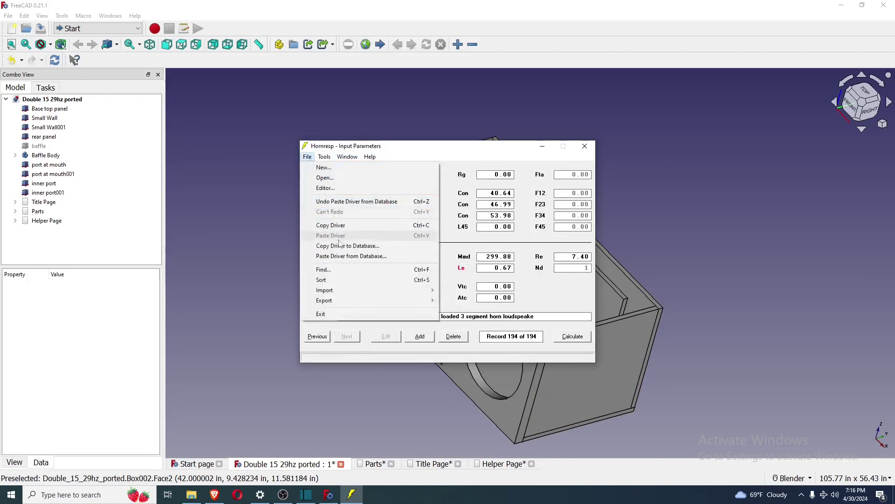
{"action": "left_click", "coordinate": [352, 256]}
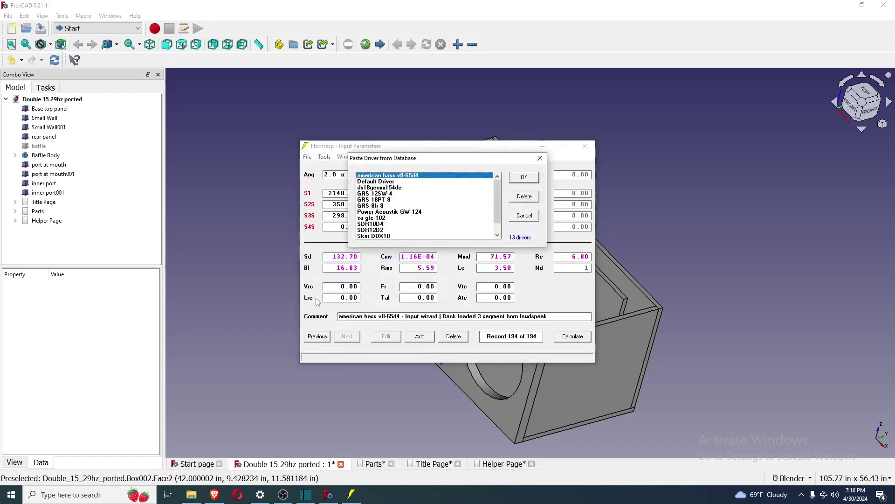
{"action": "scroll", "coordinate": [415, 217], "scroll_direction": "down", "scroll_amount": 2}
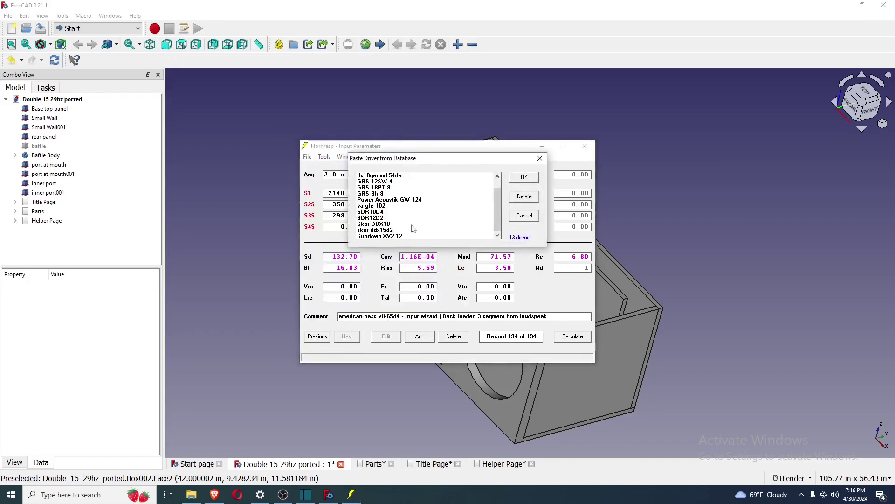
{"action": "left_click", "coordinate": [378, 230]}
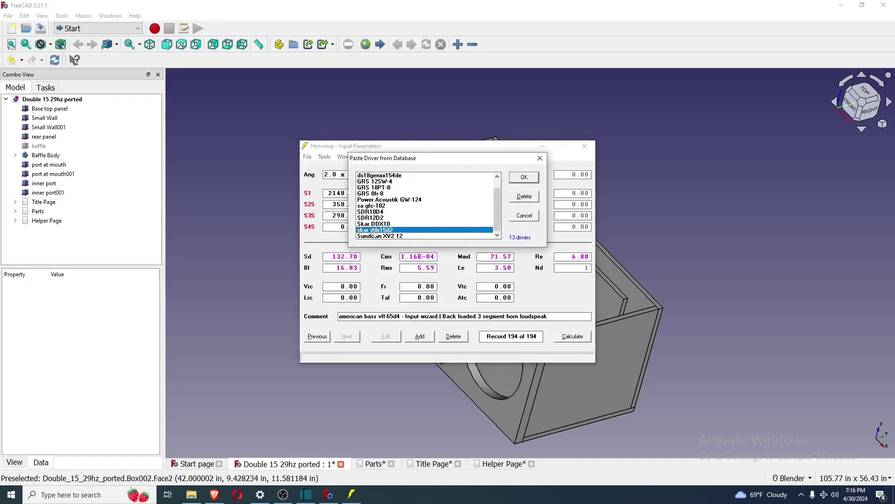
{"action": "left_click", "coordinate": [531, 180]}
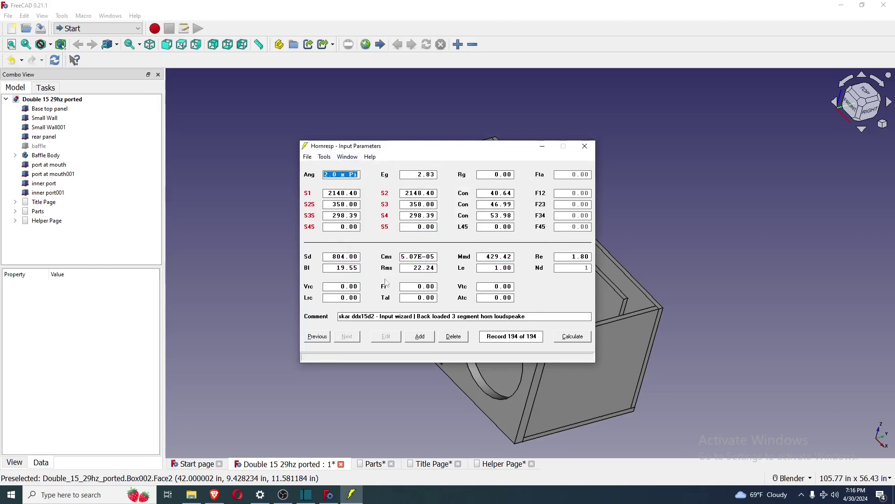
Recalculate with the skar ddx15d2 and plot Acoustical Power, reading 94.5303 dB at 58.91 Hz
{"action": "left_click", "coordinate": [571, 334]}
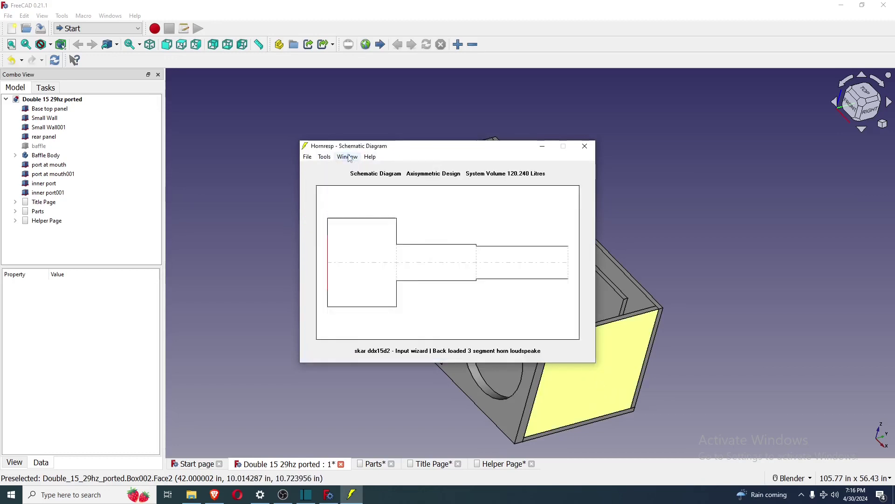
{"action": "left_click", "coordinate": [348, 157]}
{"action": "left_click", "coordinate": [382, 200]}
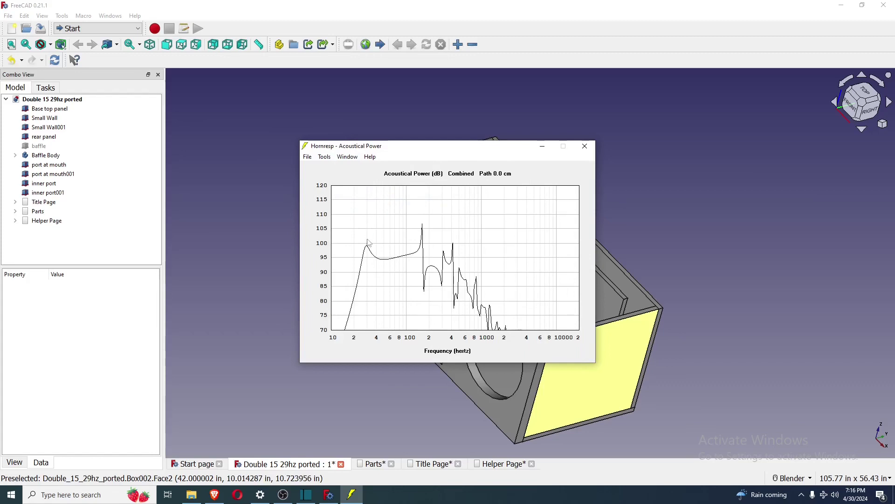
{"action": "left_click_drag", "start_coordinate": [369, 245], "coordinate": [392, 280]}
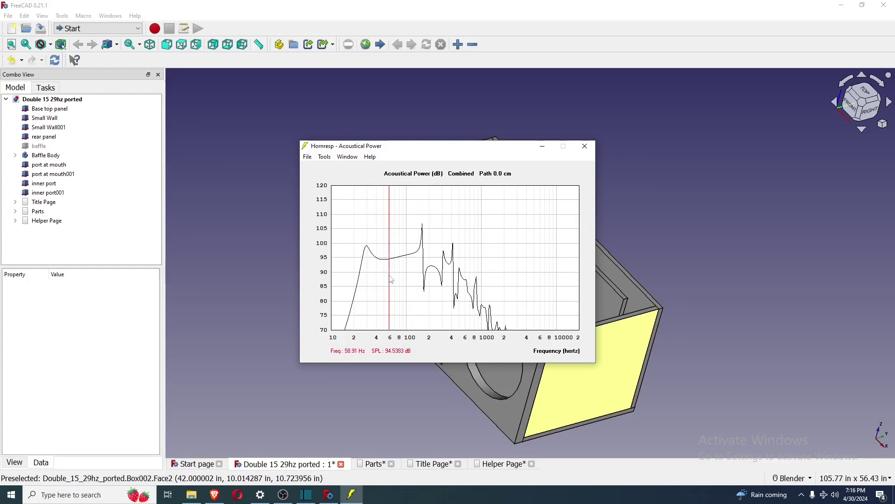